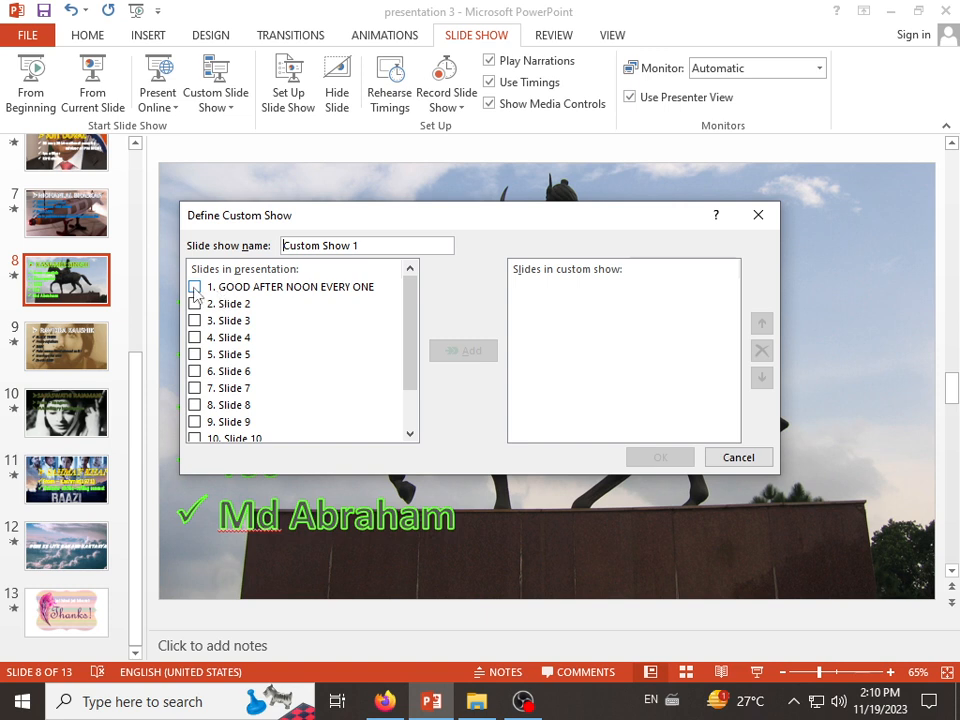
Build Custom Show 1 from slides 1, 4 and 8 of the presentation.
left_click(194, 287)
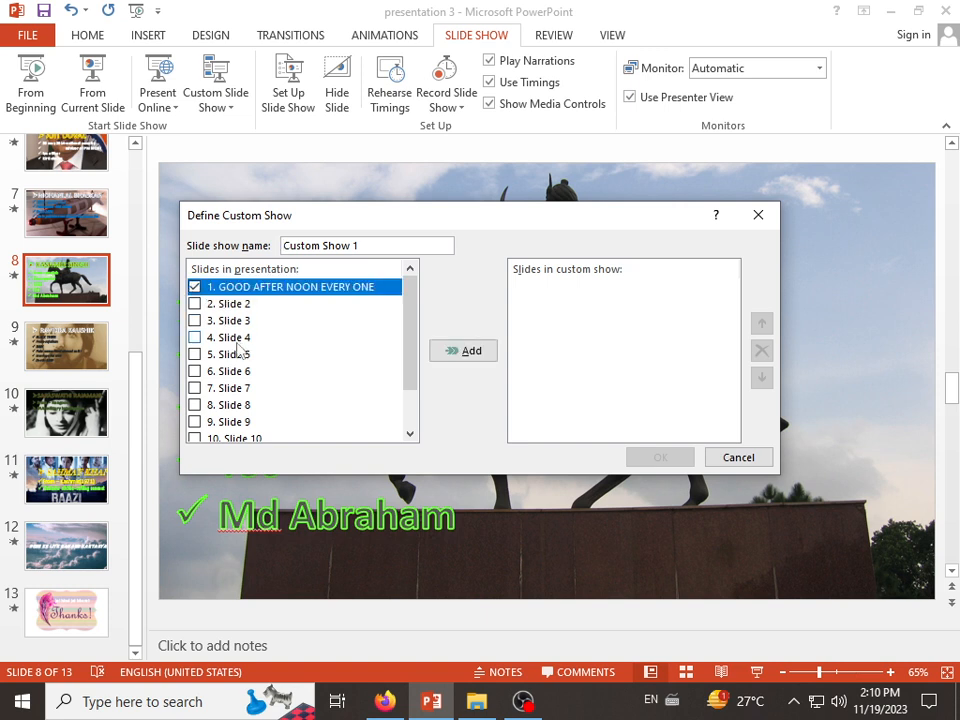
left_click(195, 338)
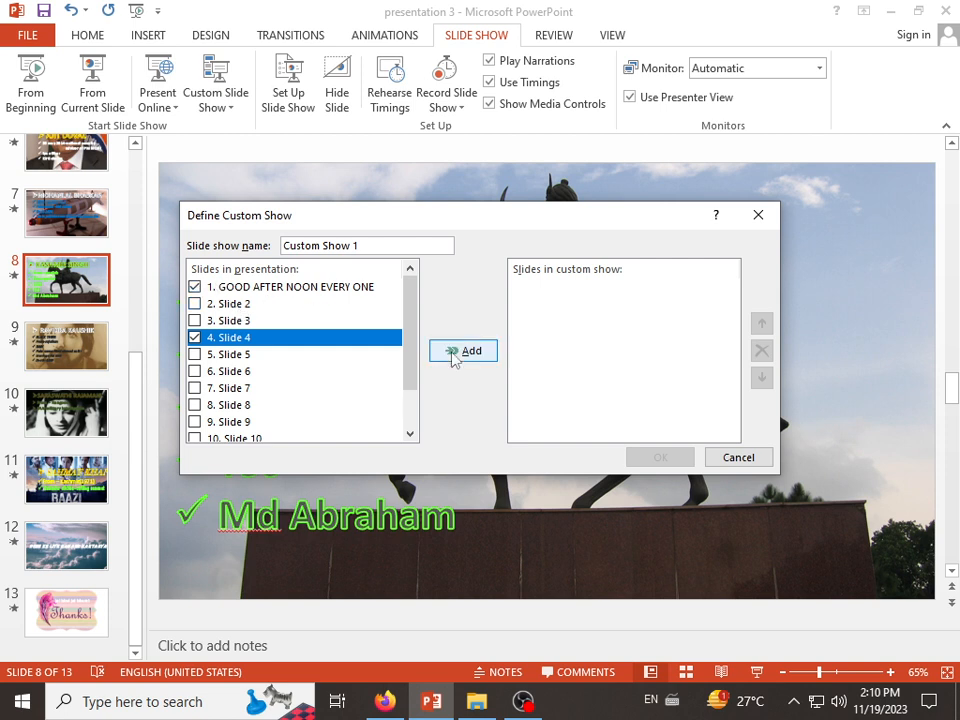
left_click(455, 355)
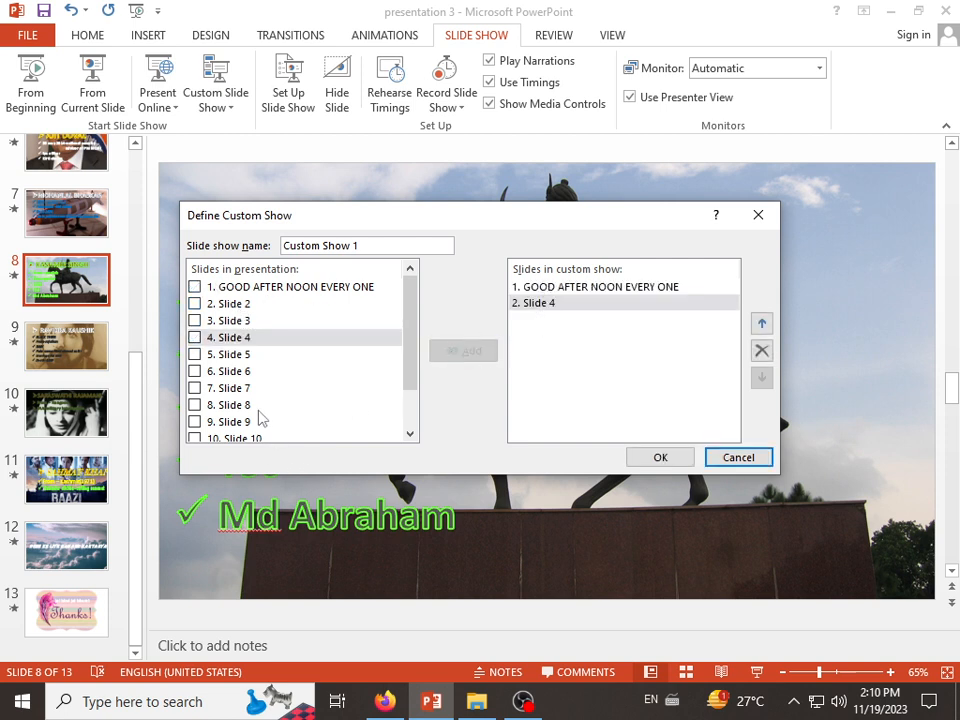
left_click(195, 405)
left_click(459, 354)
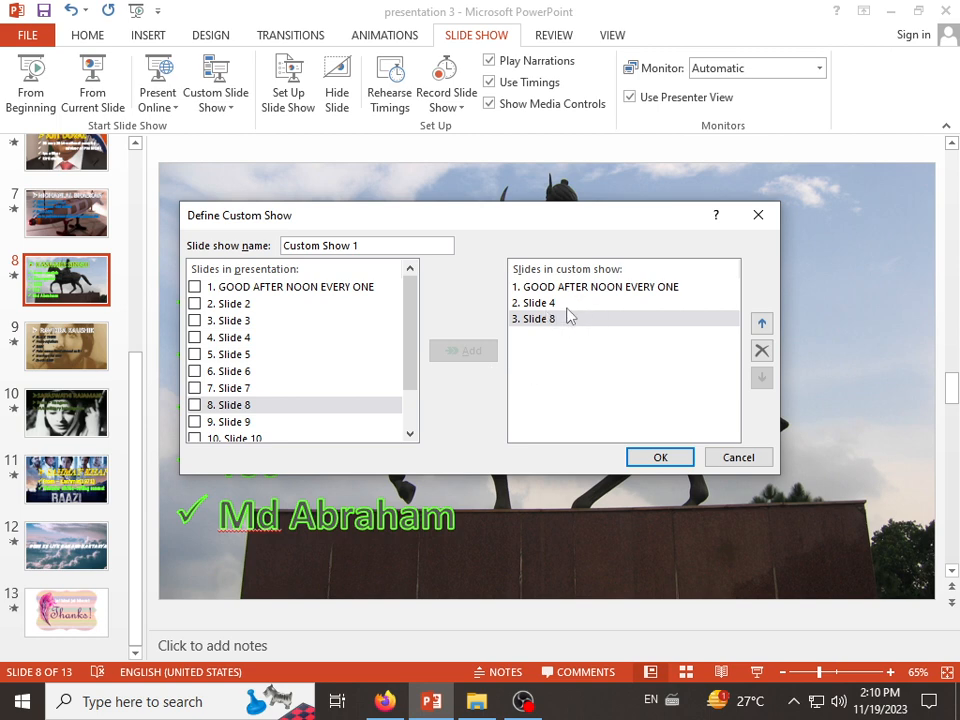
left_click(648, 462)
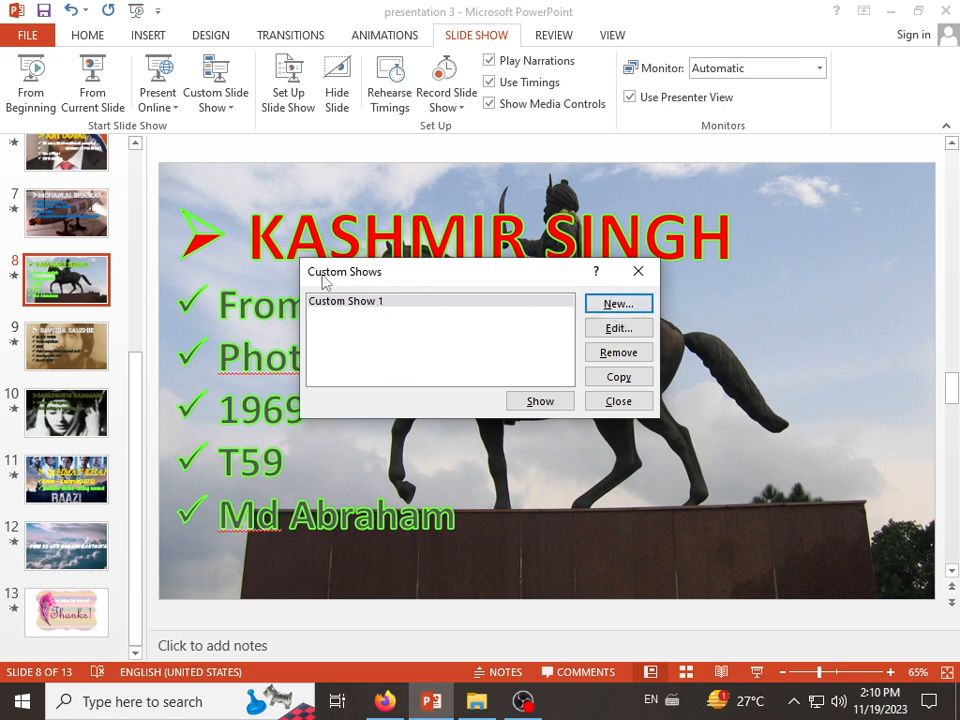
Edit Custom Show 1 to include slide 9 as its fourth slide.
left_click(620, 331)
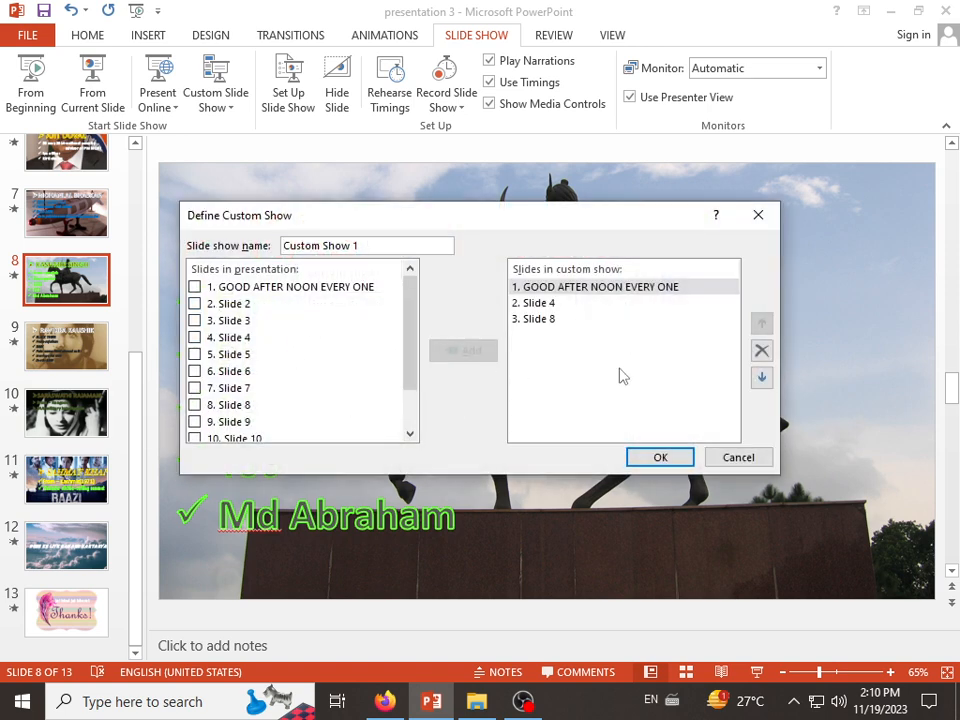
left_click(205, 424)
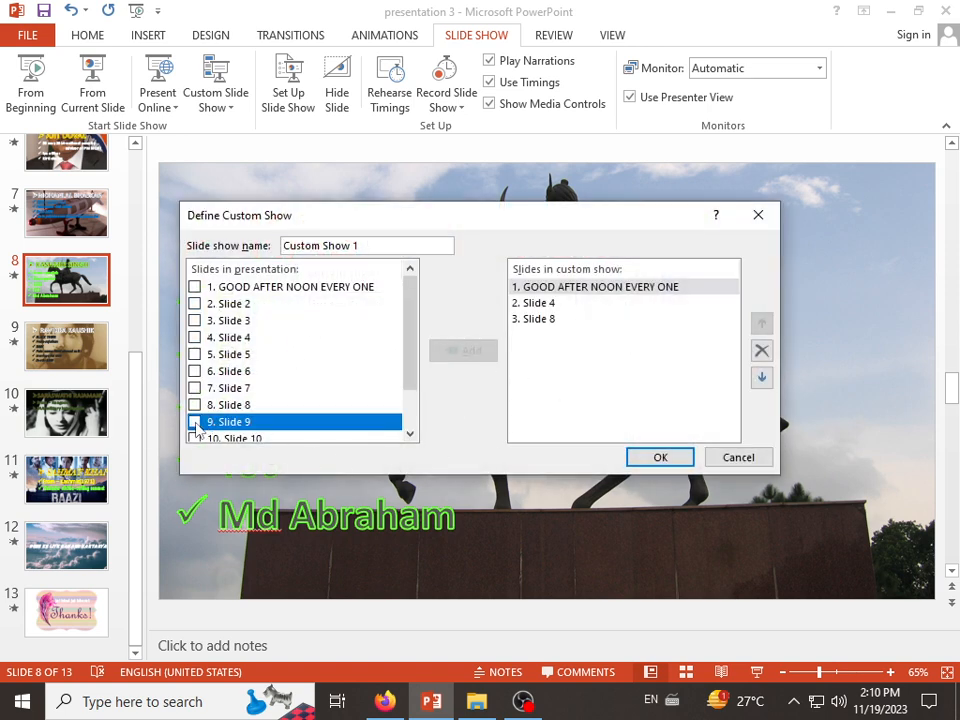
left_click(195, 422)
left_click(465, 350)
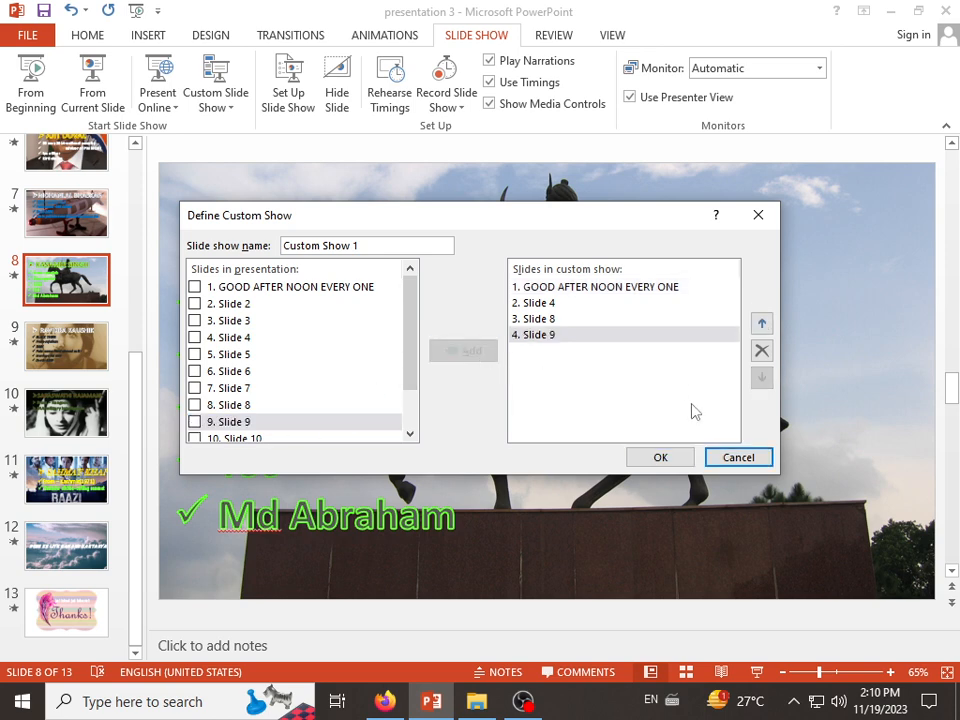
left_click(676, 459)
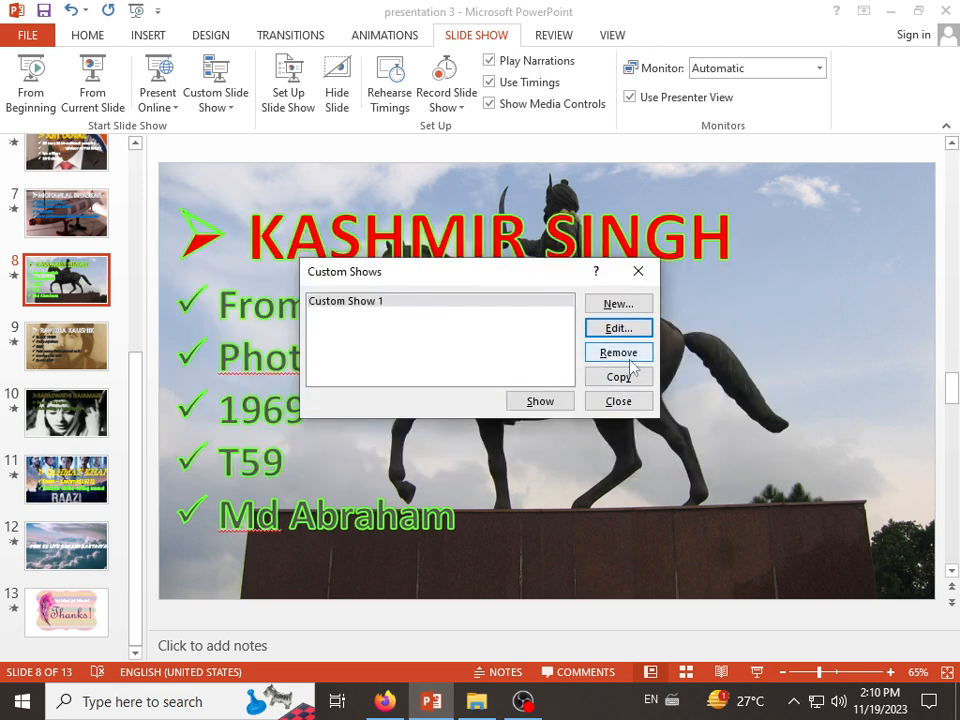
Duplicate Custom Show 1, play the copy through to its end and exit the slide show.
left_click(379, 302)
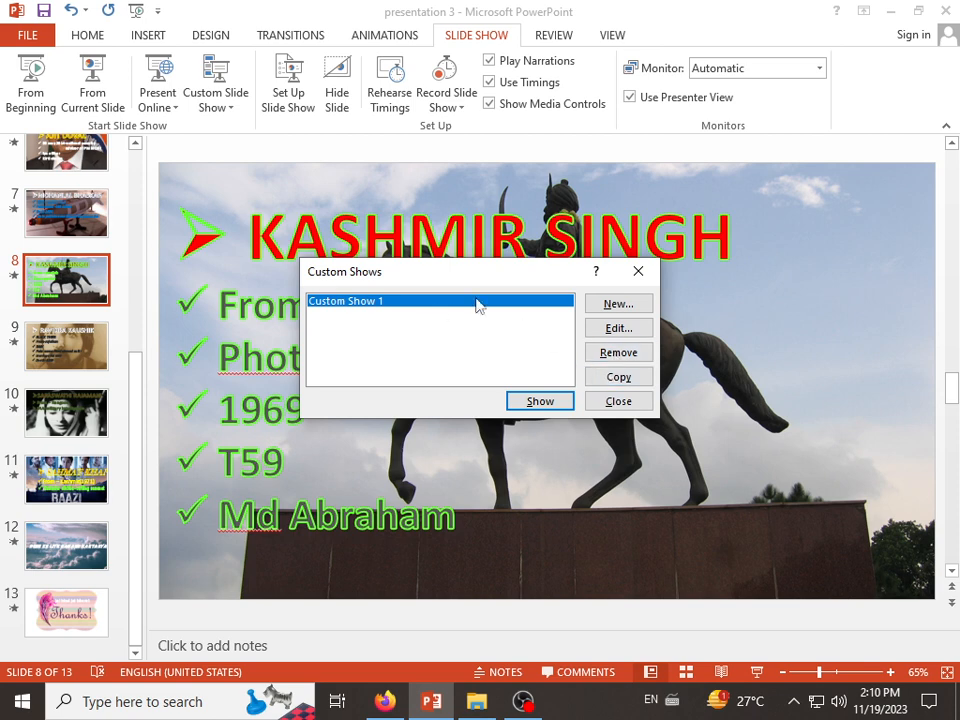
left_click(616, 377)
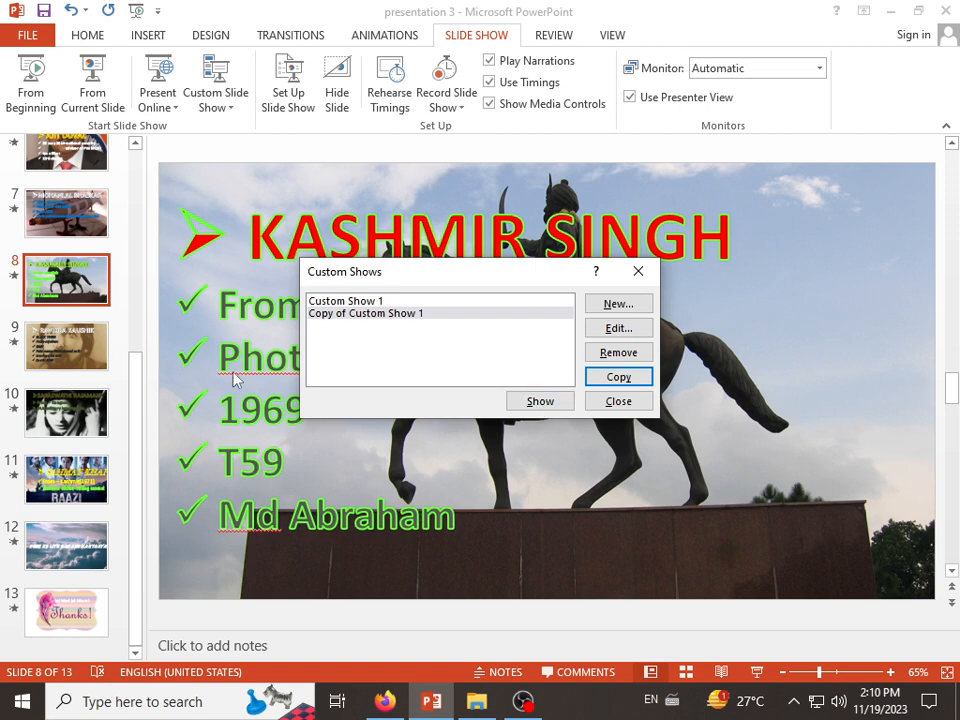
left_click(540, 401)
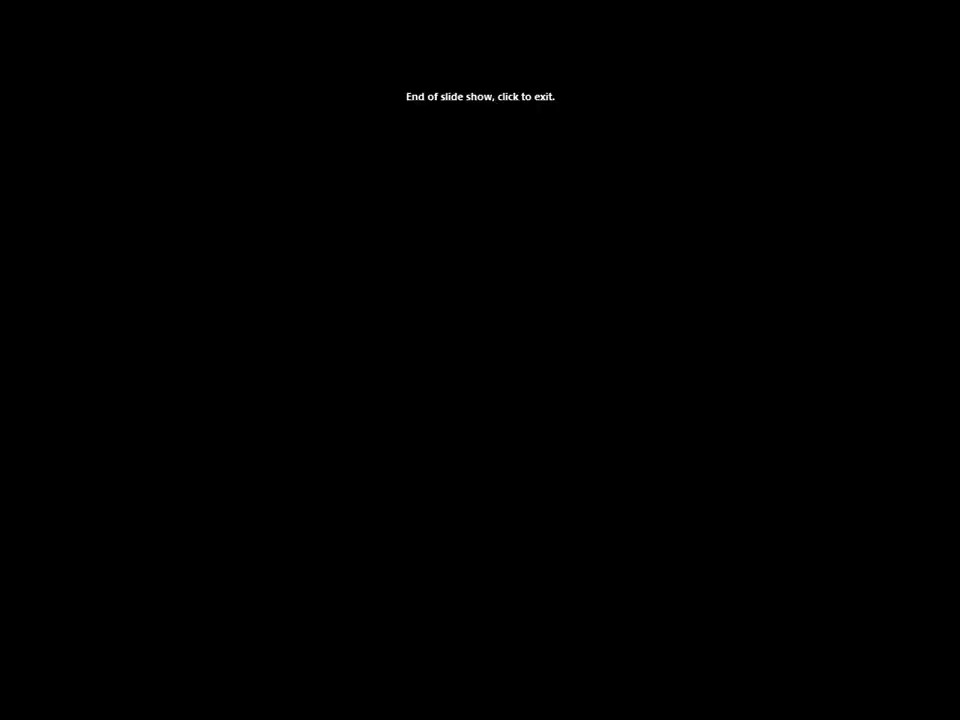
left_click(370, 291)
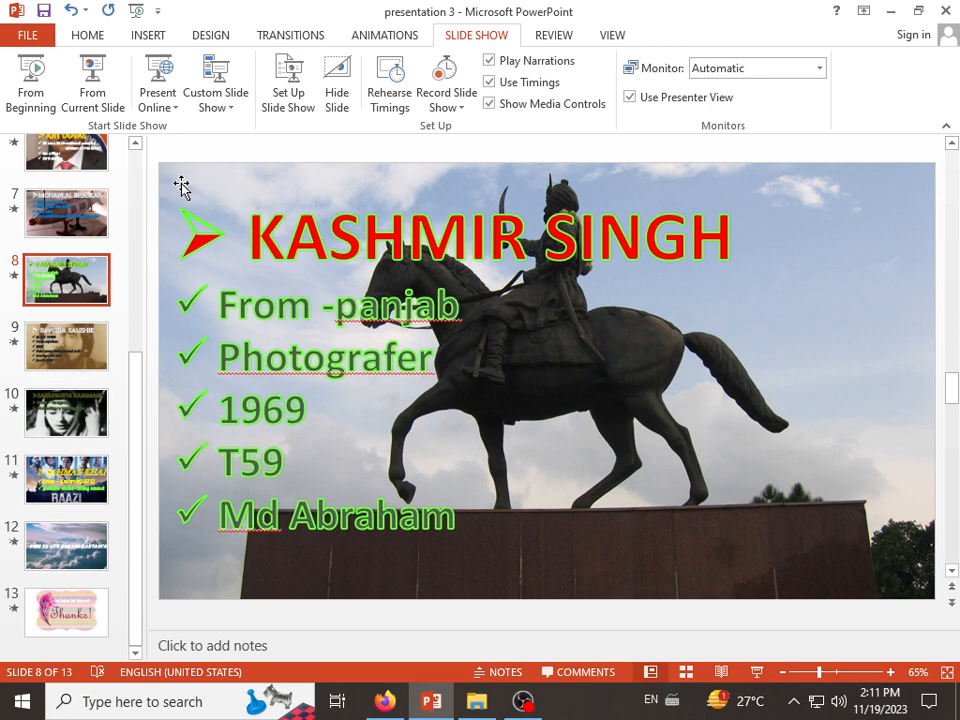
left_click(210, 100)
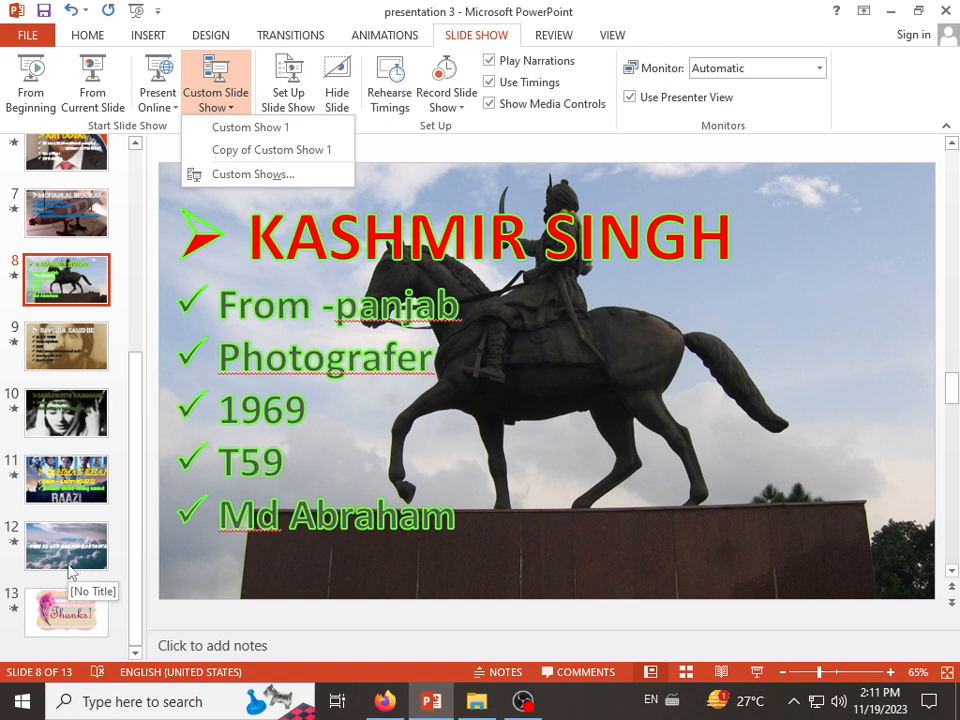
left_click(238, 174)
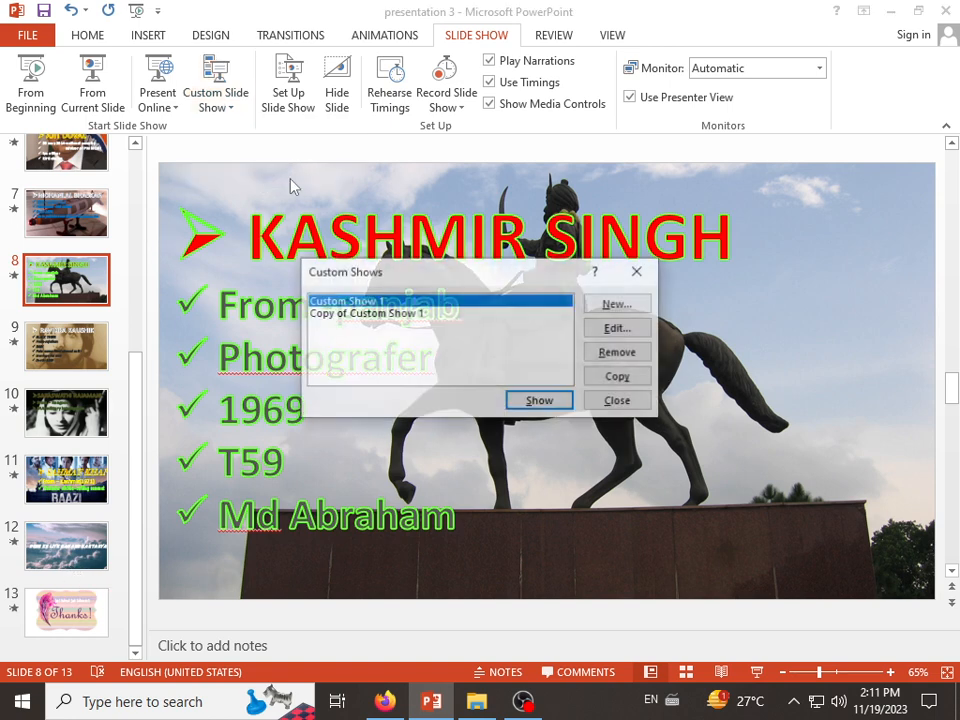
left_click(613, 304)
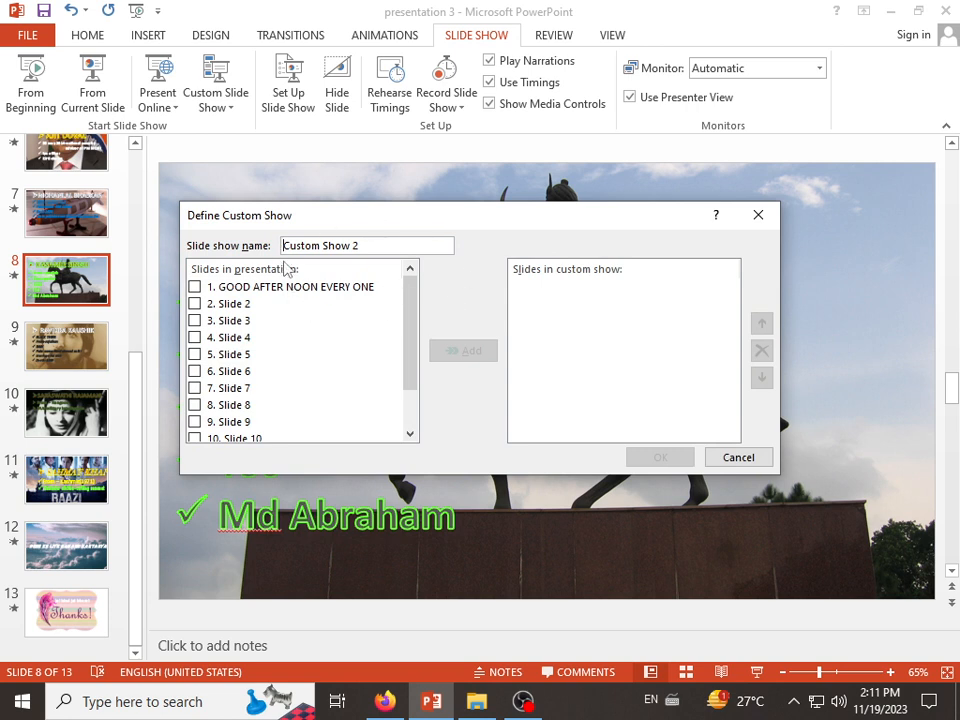
left_click_drag(285, 246, 232, 263)
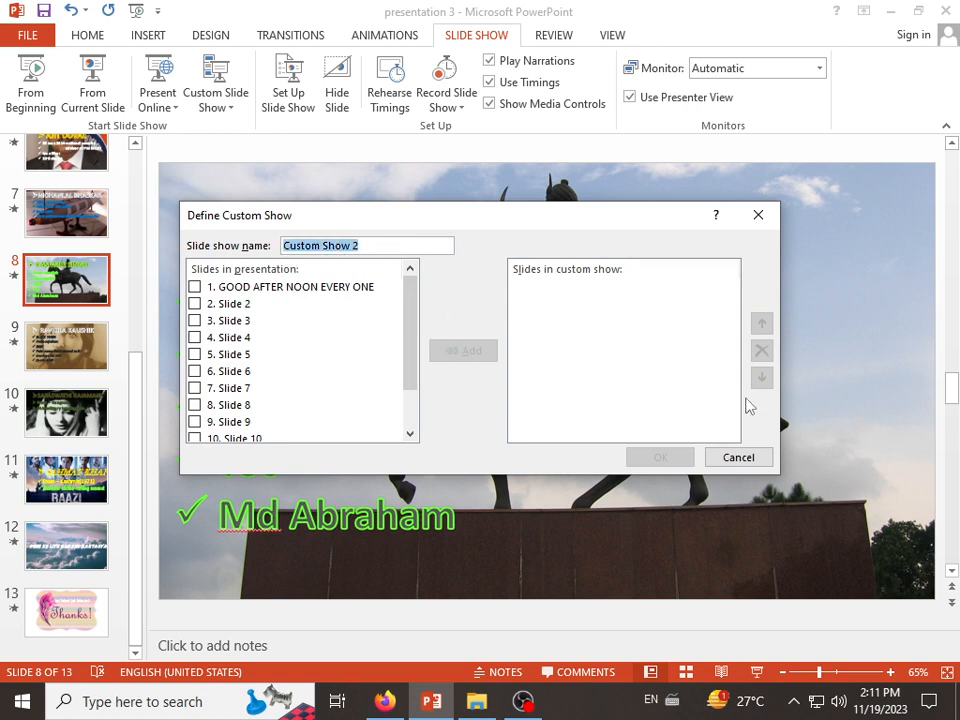
left_click(737, 457)
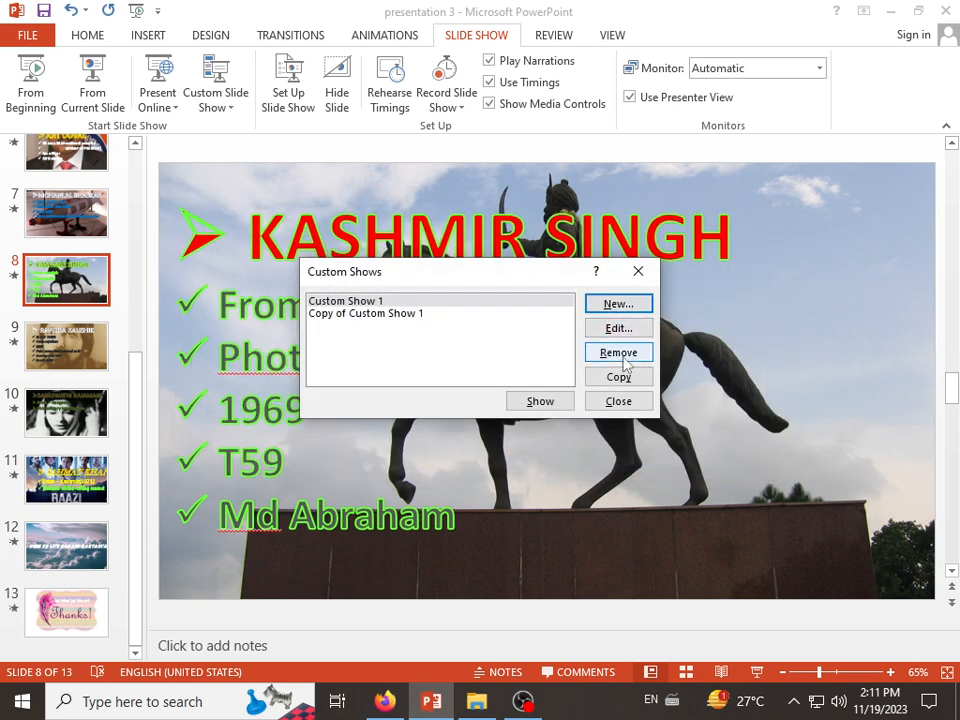
left_click(618, 401)
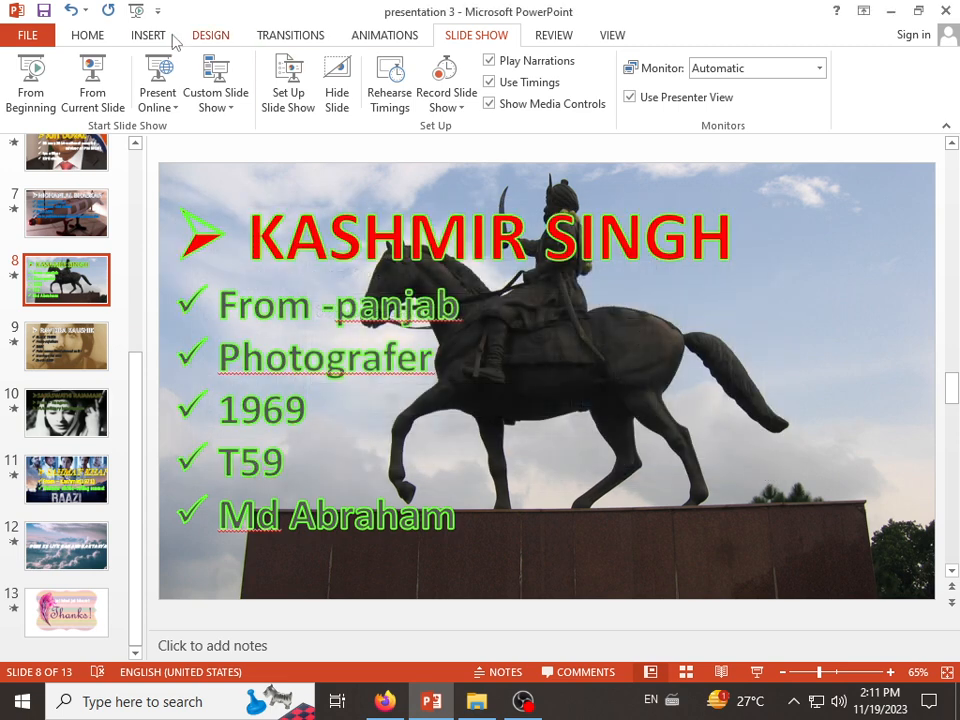
left_click(292, 86)
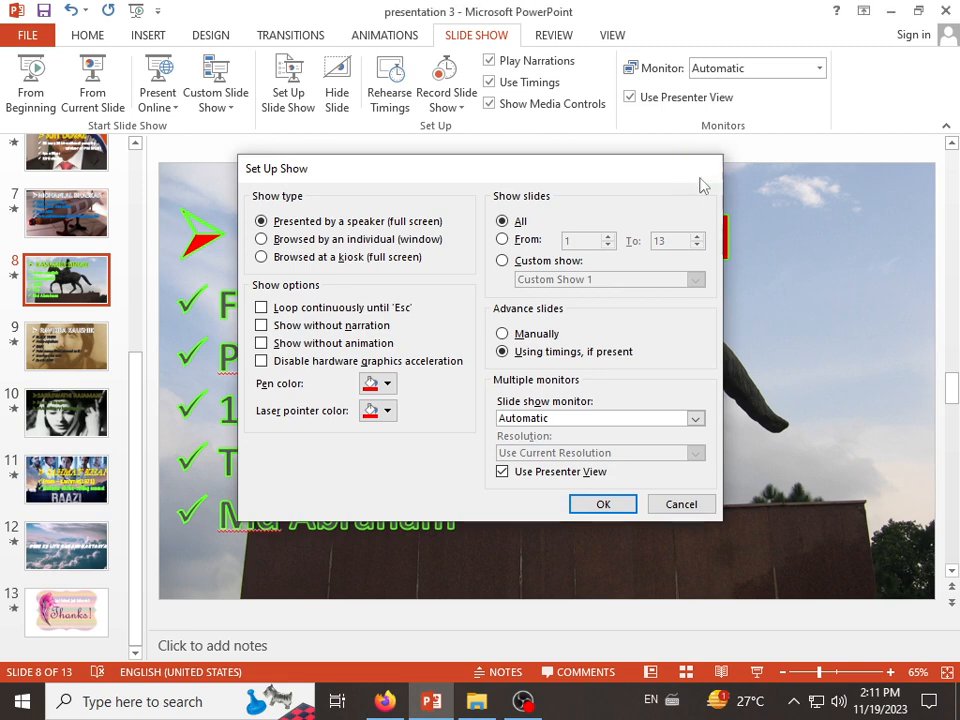
left_click(704, 171)
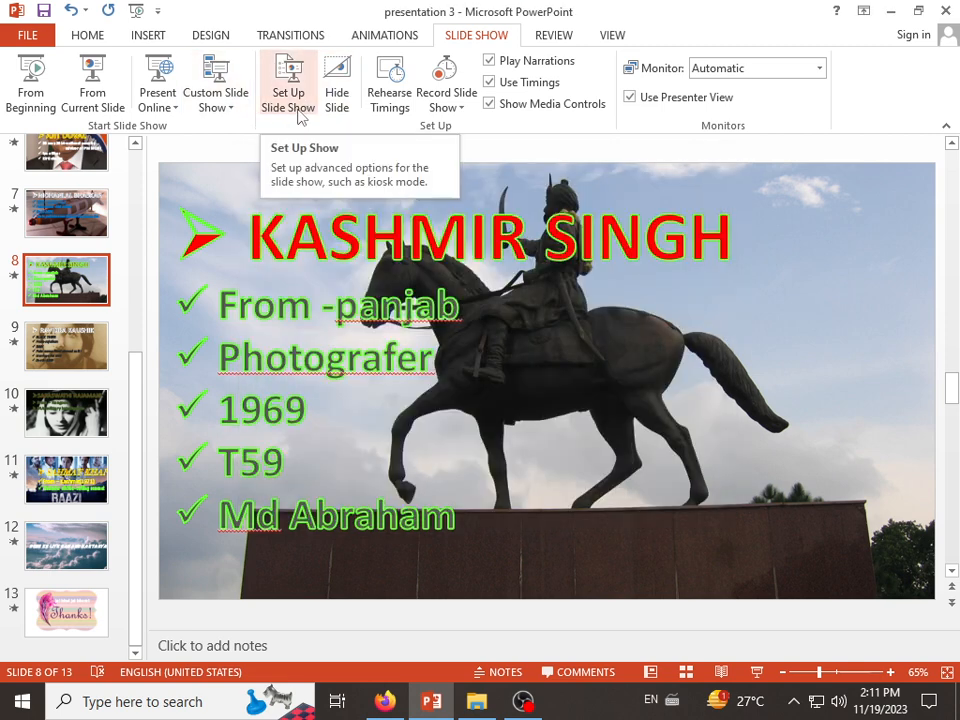
In the slide show setup, try the window and kiosk types, return to speaker presentation, and enable continuous looping and showing without animation.
left_click(298, 116)
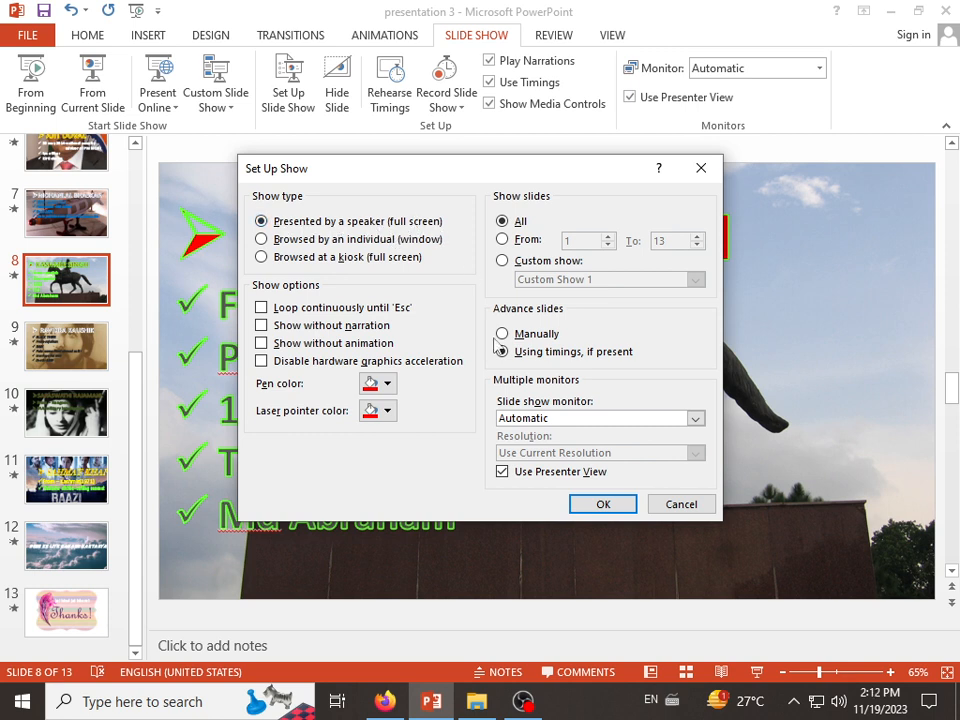
left_click(290, 243)
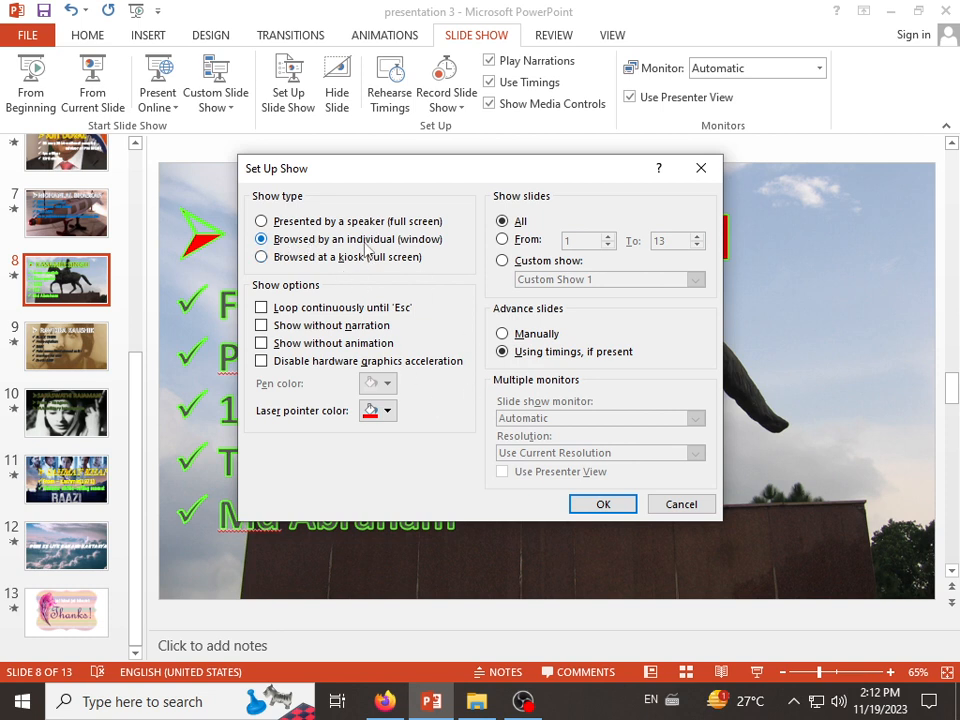
left_click(296, 260)
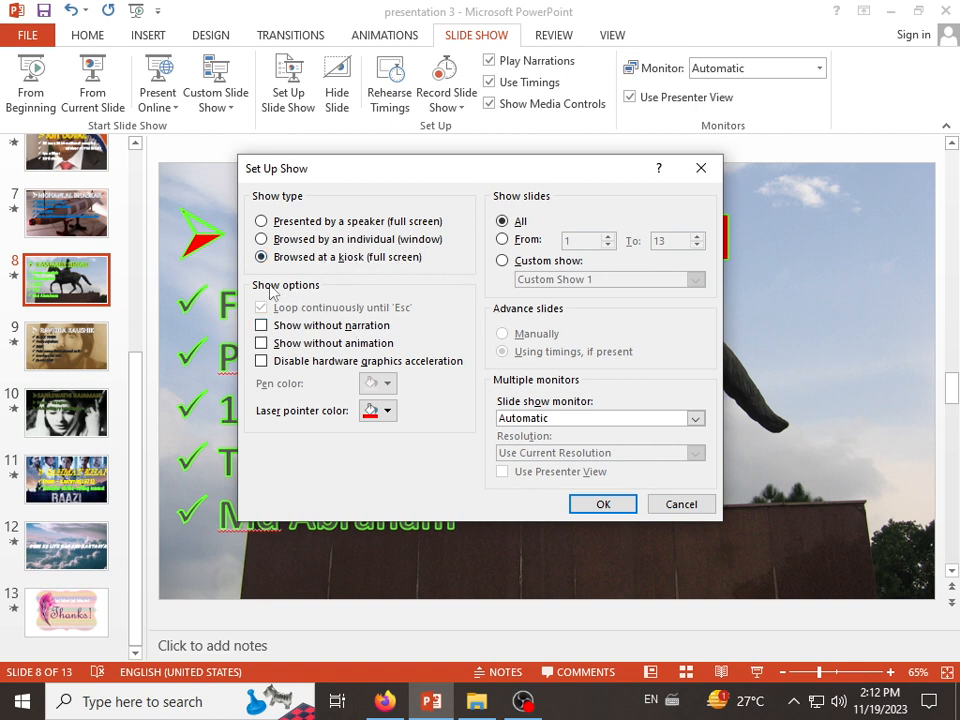
left_click(300, 221)
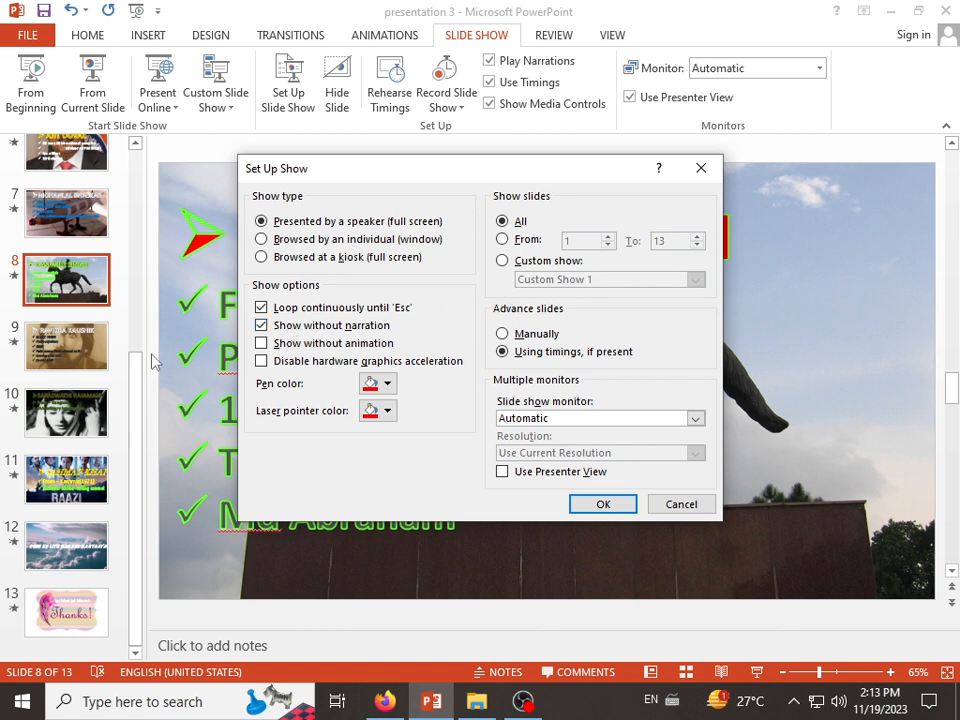
left_click(329, 330)
Look through the available pen and laser pointer colors without choosing a new one.
left_click(388, 386)
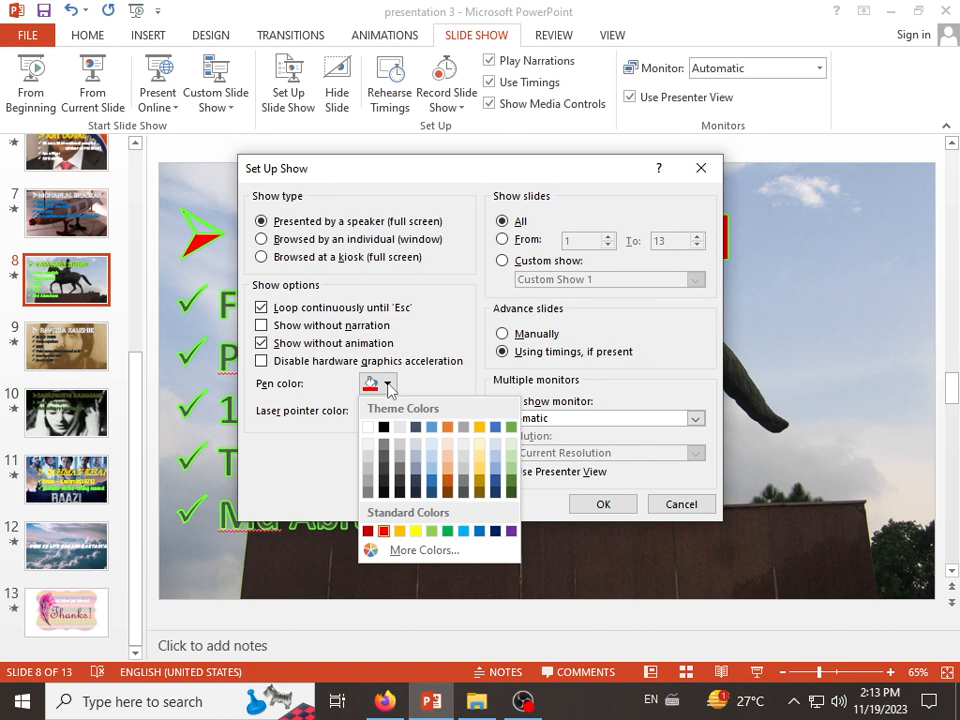
left_click(388, 387)
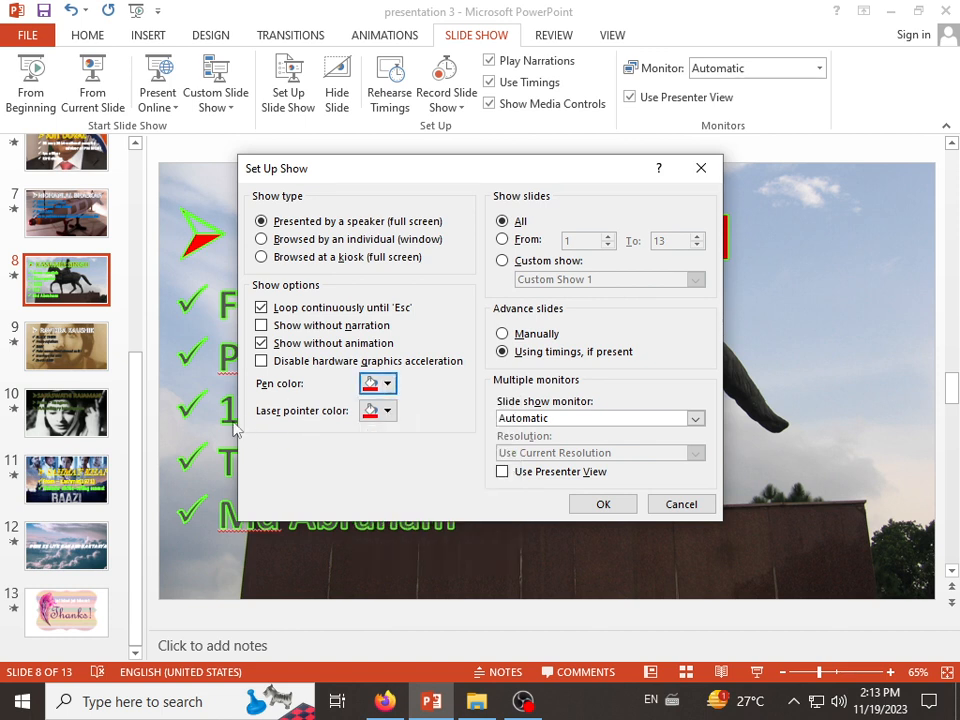
left_click(387, 416)
left_click(387, 416)
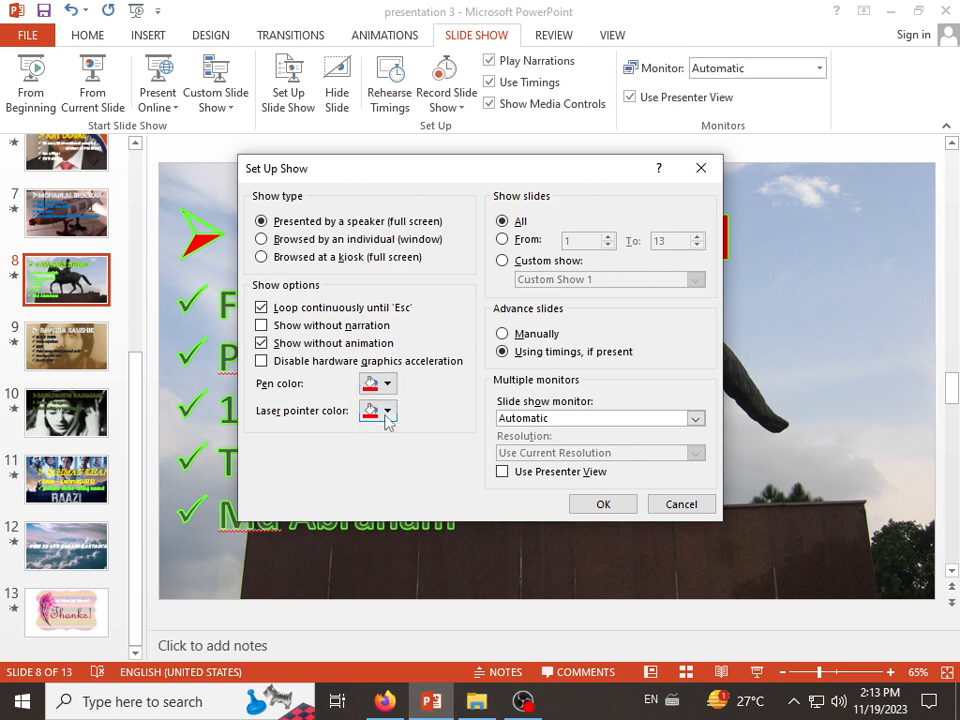
Limit the slides shown to the range from 8 to 12.
left_click(517, 229)
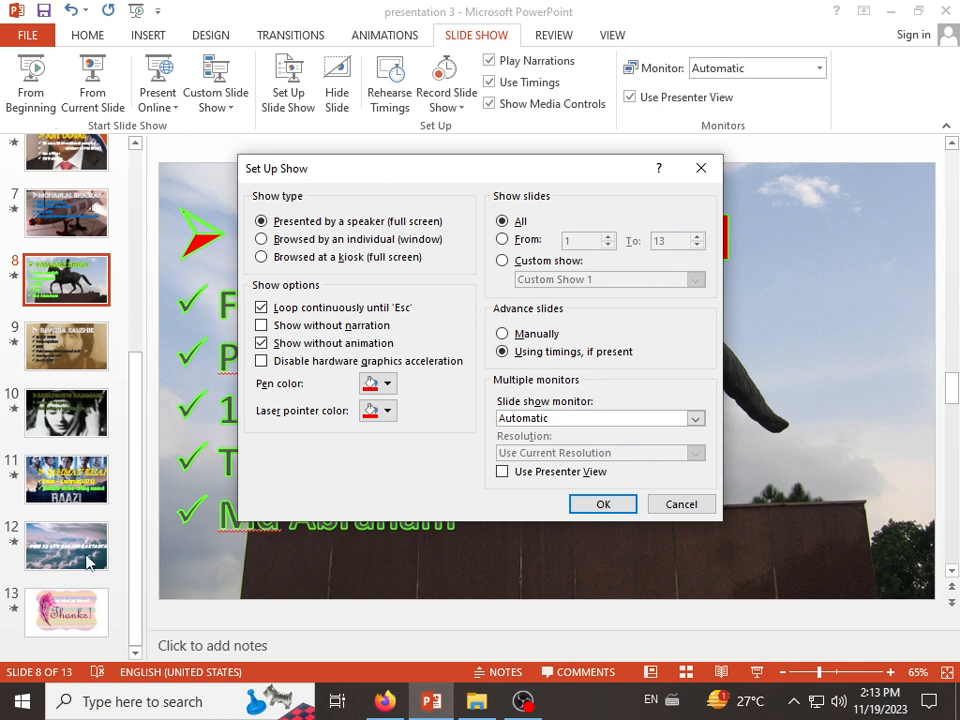
left_click(528, 240)
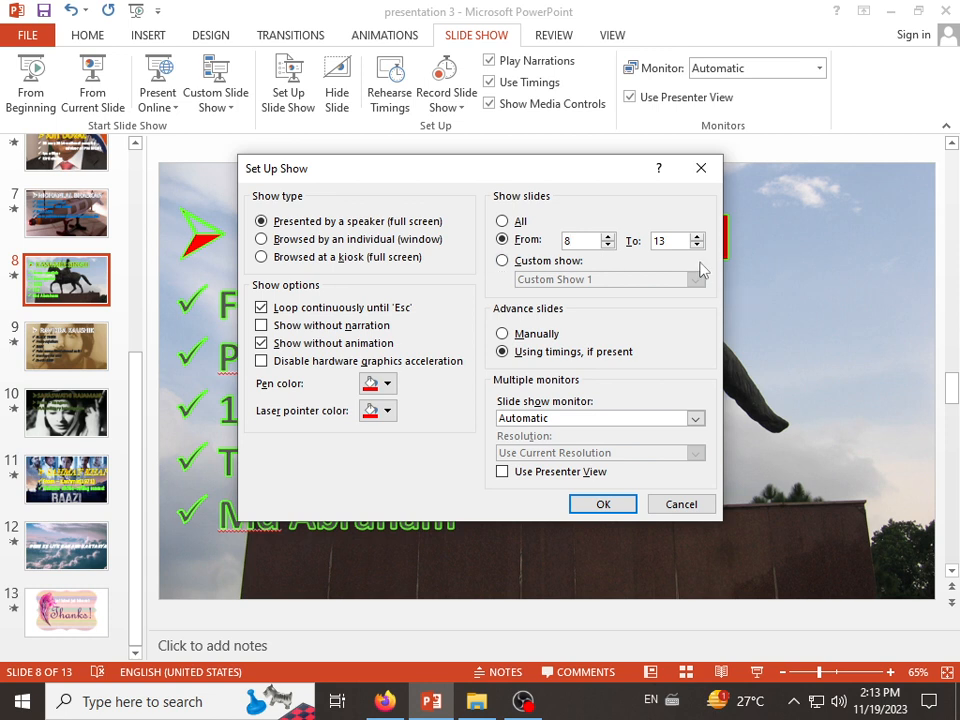
left_click_drag(683, 242, 645, 248)
type("12")
Make the slide show use Custom Show 1, keep the slide show monitor on Automatic, and apply the setup.
left_click(555, 265)
left_click(617, 281)
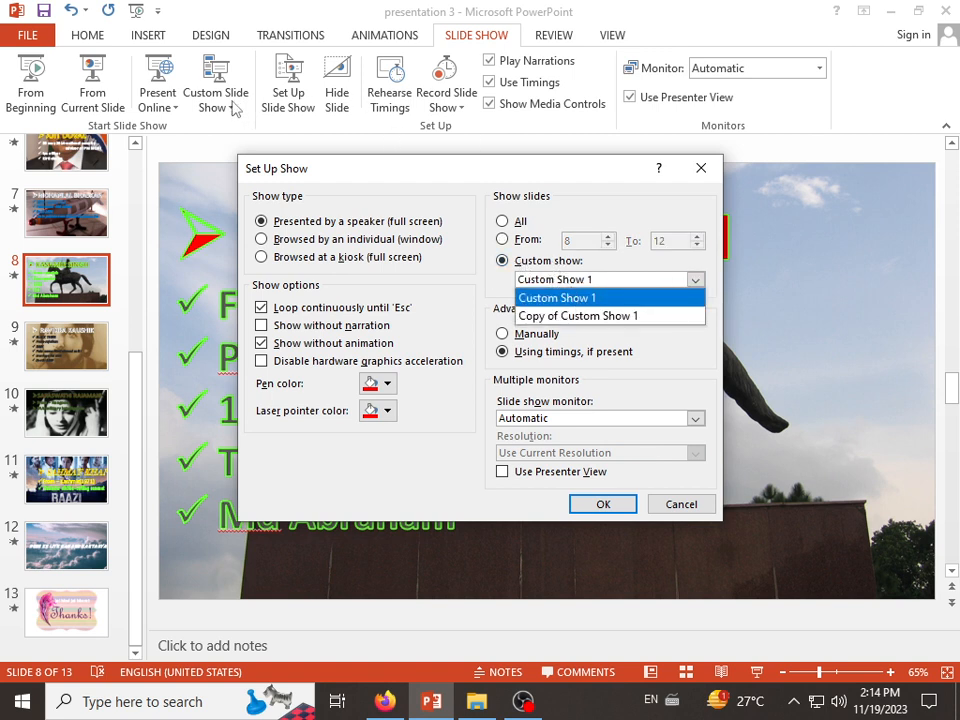
left_click(553, 300)
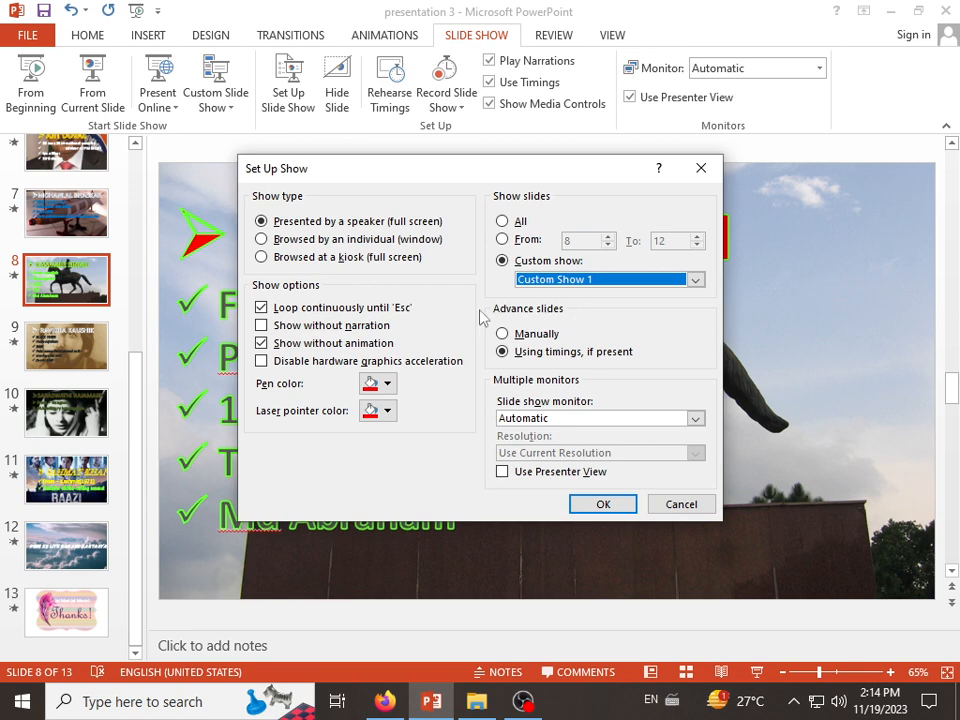
left_click(695, 419)
left_click(688, 355)
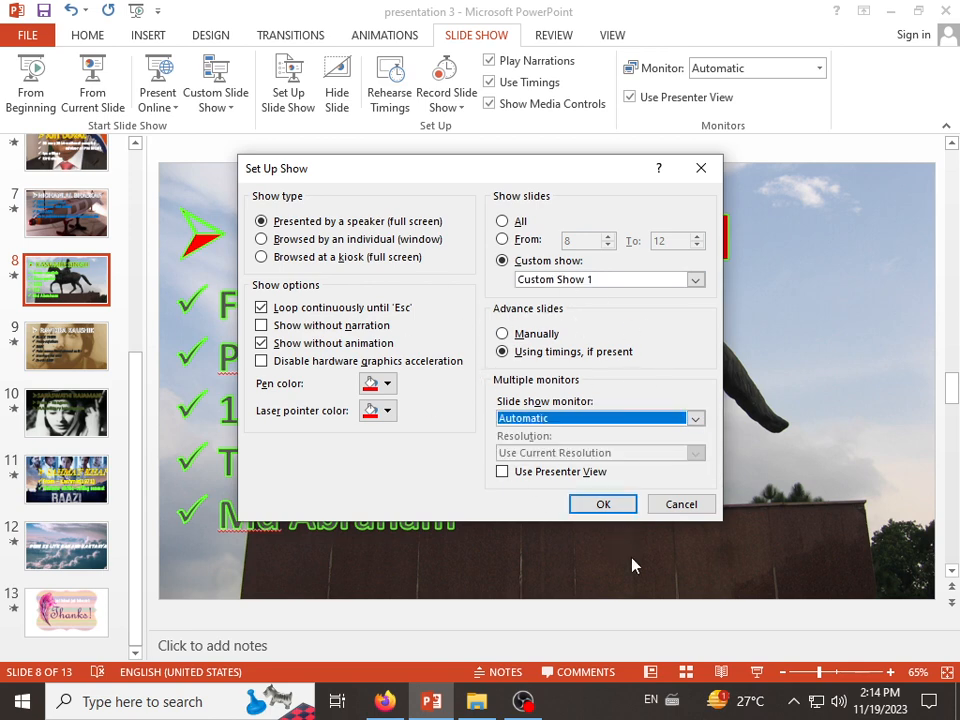
left_click(627, 507)
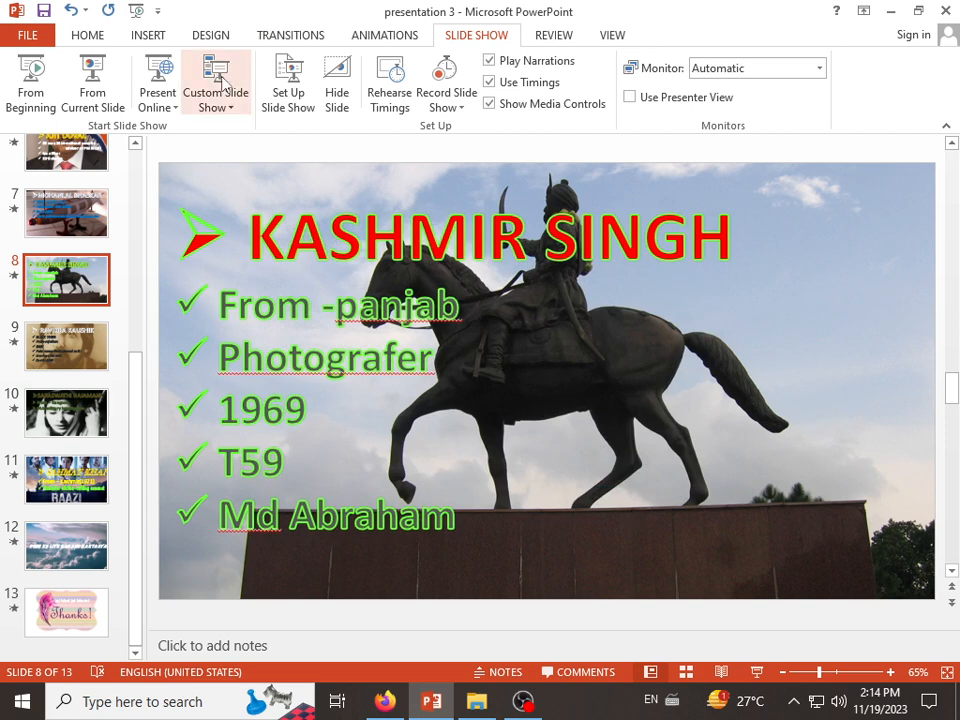